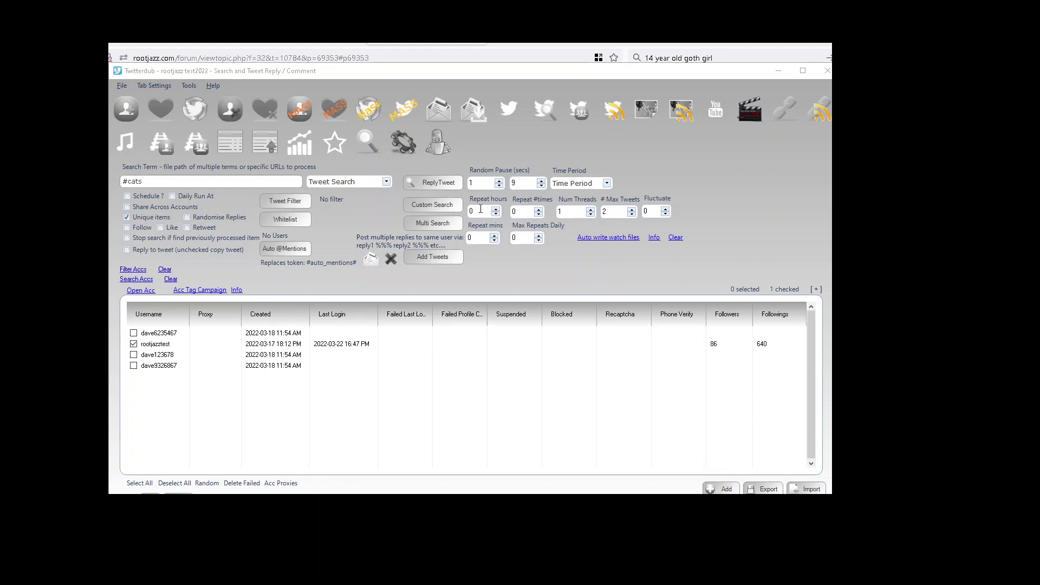
# Set the #cats reply search to repeat every 24 hours, 7 times, with repeat minutes at 0
pyautogui.click(490, 240)
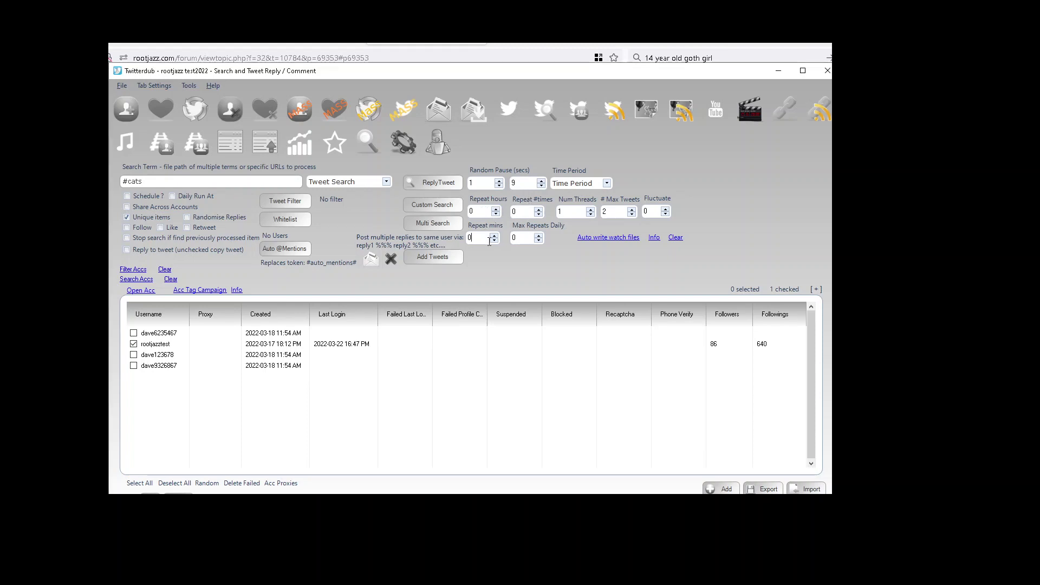
pyautogui.doubleClick(477, 214)
pyautogui.write('1')
pyautogui.press('BackSpace')
pyautogui.press('Tab')
pyautogui.doubleClick(471, 239)
pyautogui.write('10')
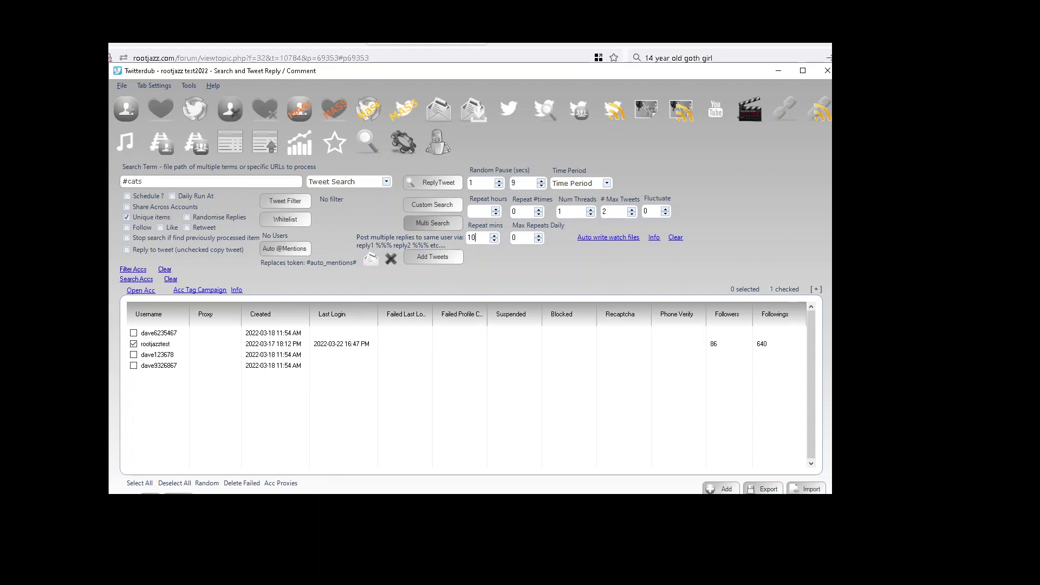
pyautogui.click(480, 212)
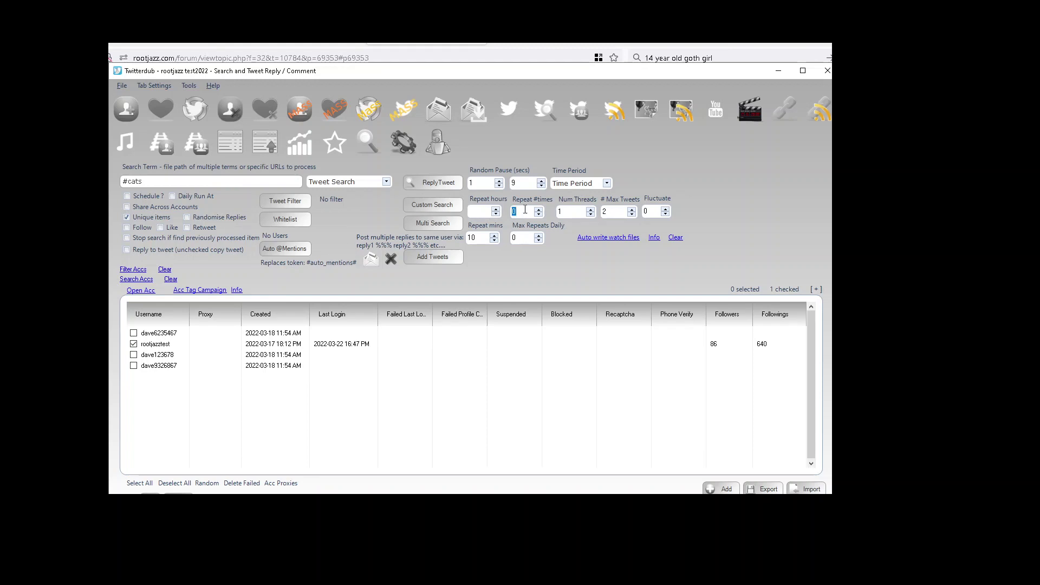
pyautogui.click(483, 210)
pyautogui.write('24')
pyautogui.doubleClick(473, 241)
pyautogui.write('0')
pyautogui.write('7')
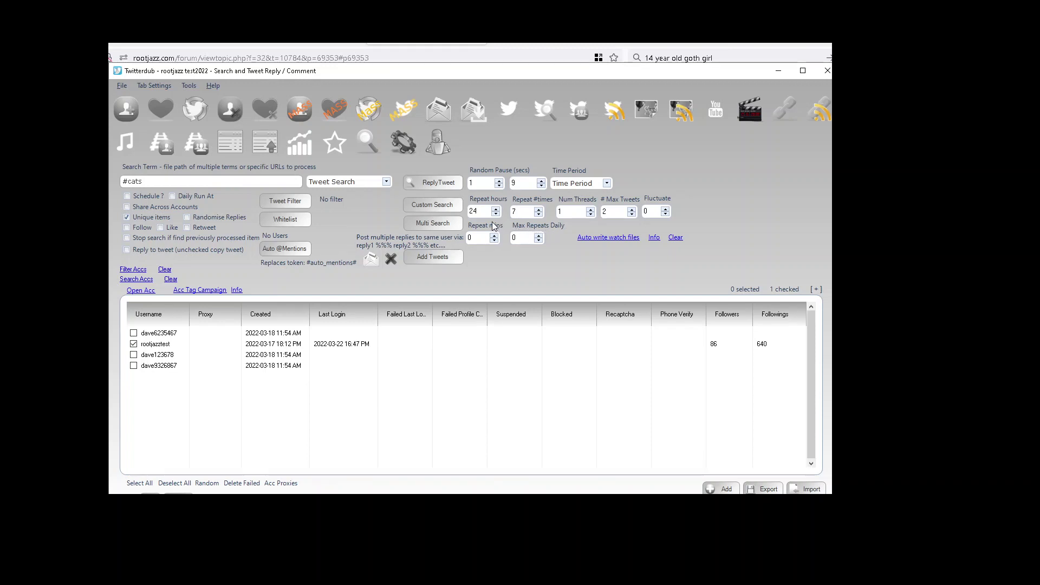
# Change the #cats reply search to repeat every 4 hours, 30 times, with max 3 repeats daily
pyautogui.doubleClick(481, 213)
pyautogui.doubleClick(522, 237)
pyautogui.write('3')
pyautogui.doubleClick(472, 212)
pyautogui.click(524, 213)
pyautogui.write('30')
pyautogui.doubleClick(525, 213)
# Pause processing of the queued actions in the Processor
pyautogui.click(140, 114)
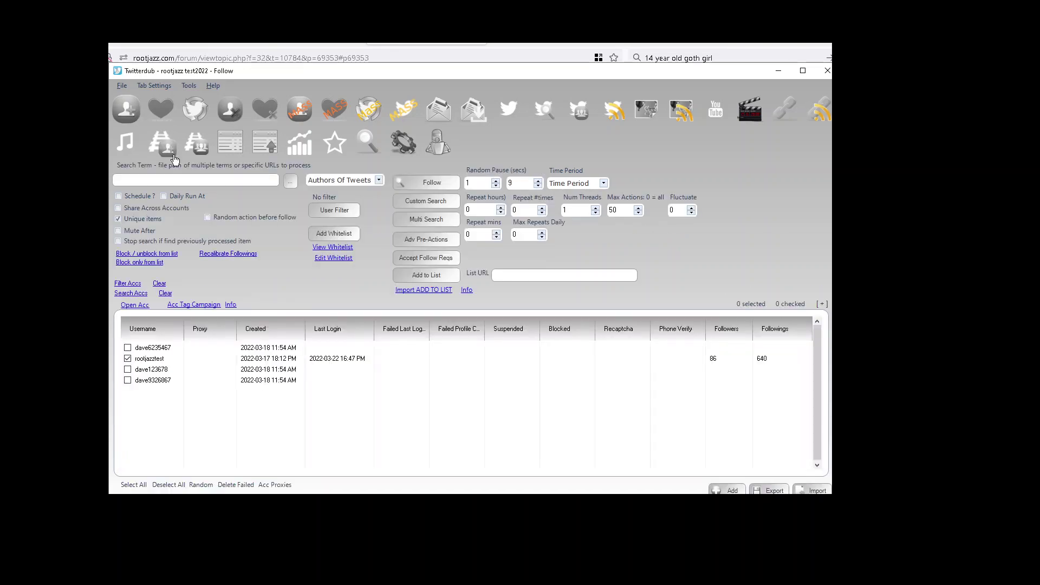
pyautogui.click(438, 143)
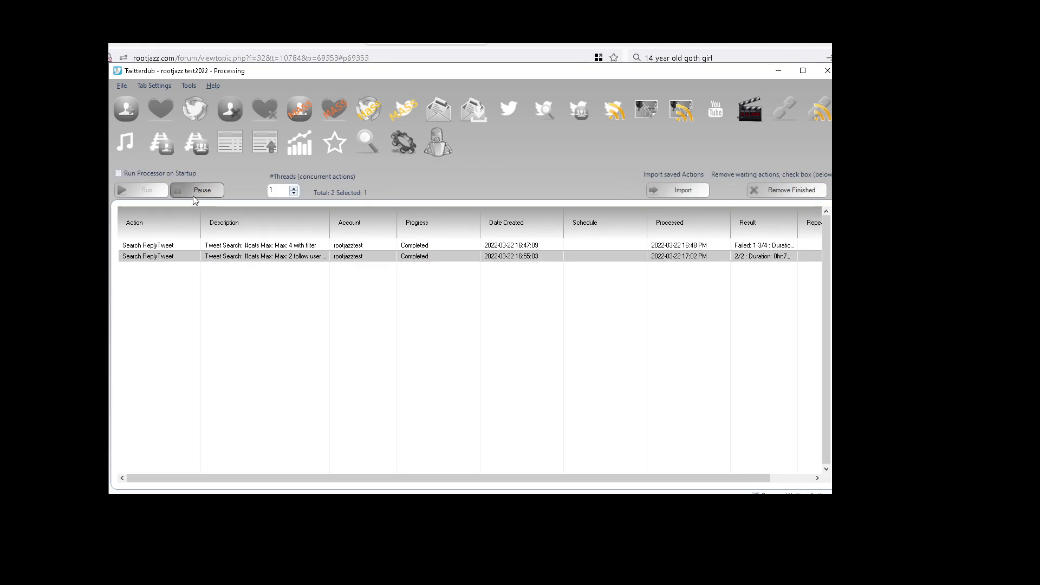
pyautogui.click(195, 190)
pyautogui.click(603, 328)
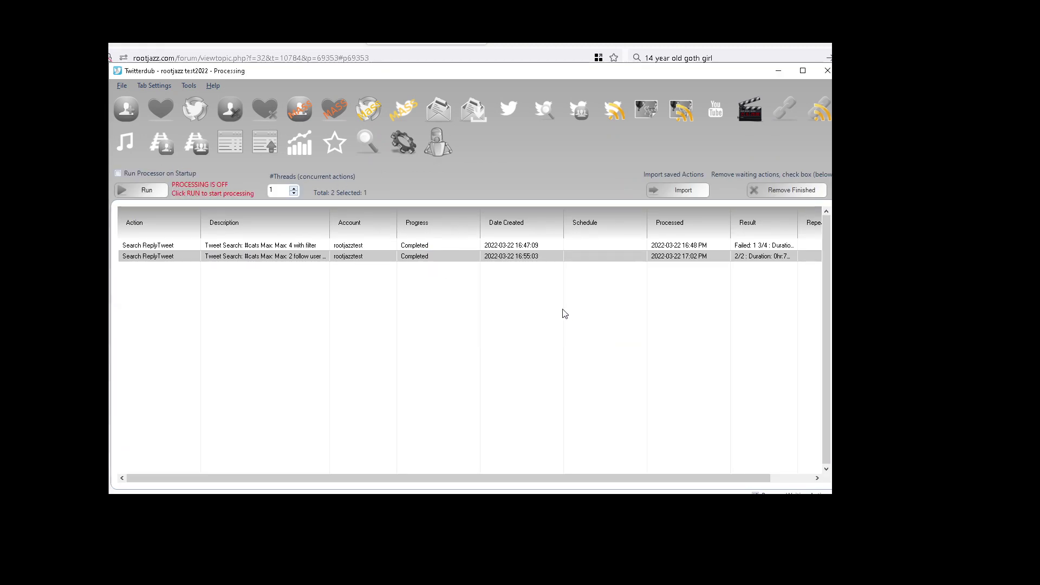
# Create a follow action for #cat repeating every 24 hours and view it in the queue
pyautogui.click(133, 112)
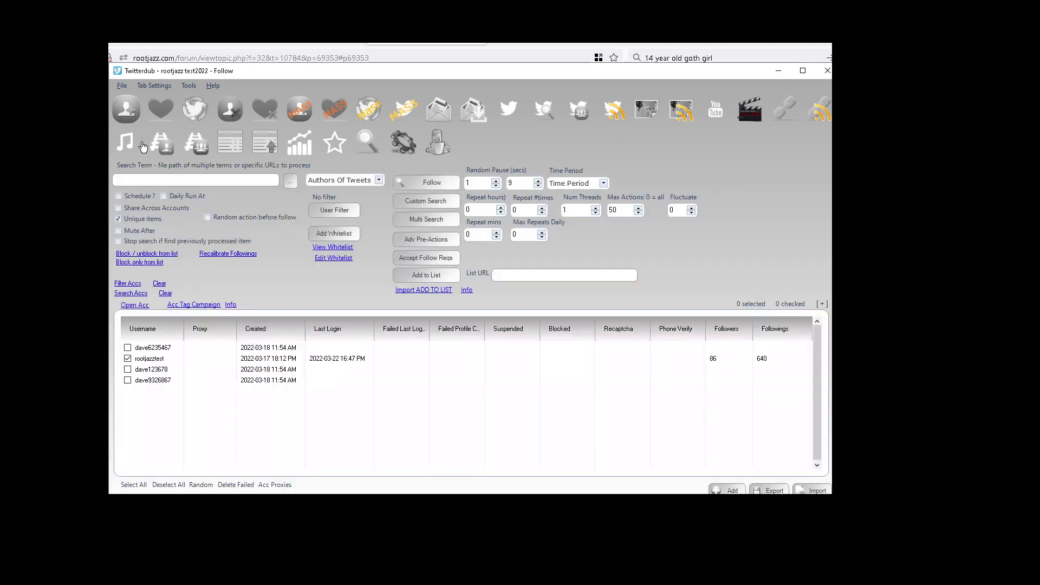
pyautogui.click(170, 180)
pyautogui.write('#cat')
pyautogui.doubleClick(486, 210)
pyautogui.write('24')
pyautogui.click(406, 181)
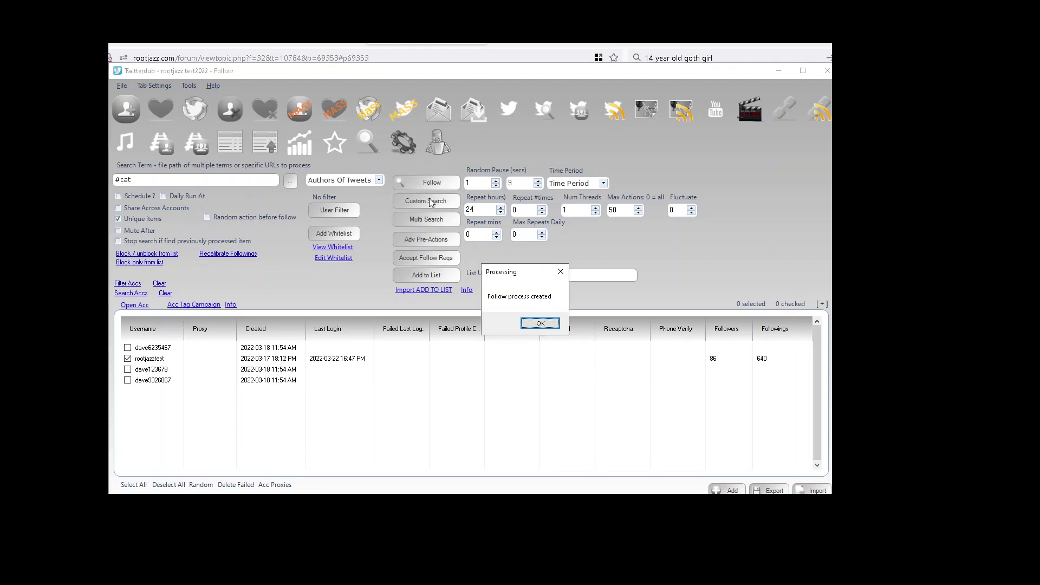
pyautogui.click(541, 323)
pyautogui.click(443, 148)
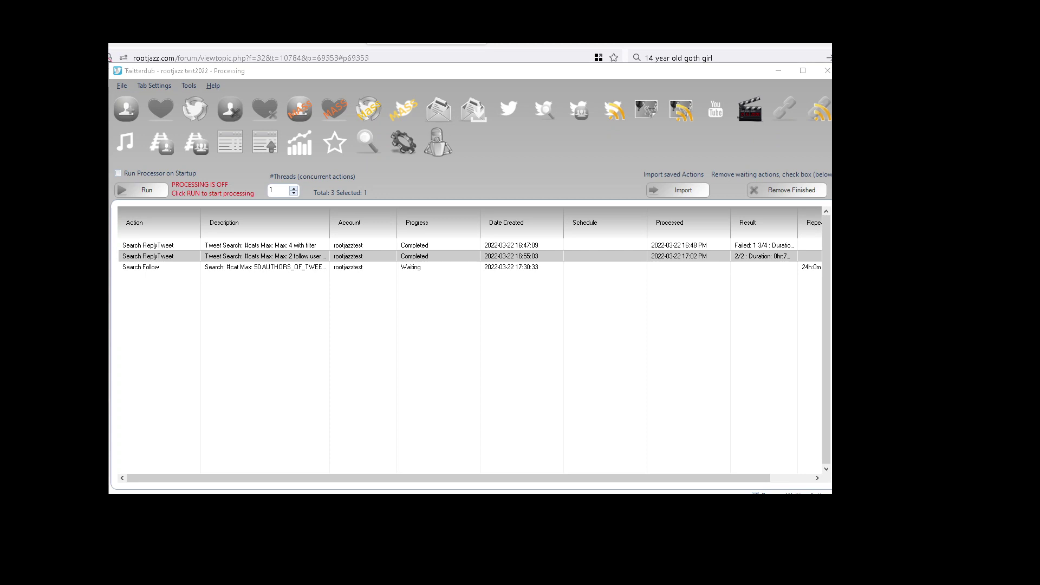
# Open the waiting #cat Search Follow action's settings for editing as text
pyautogui.rightClick(369, 271)
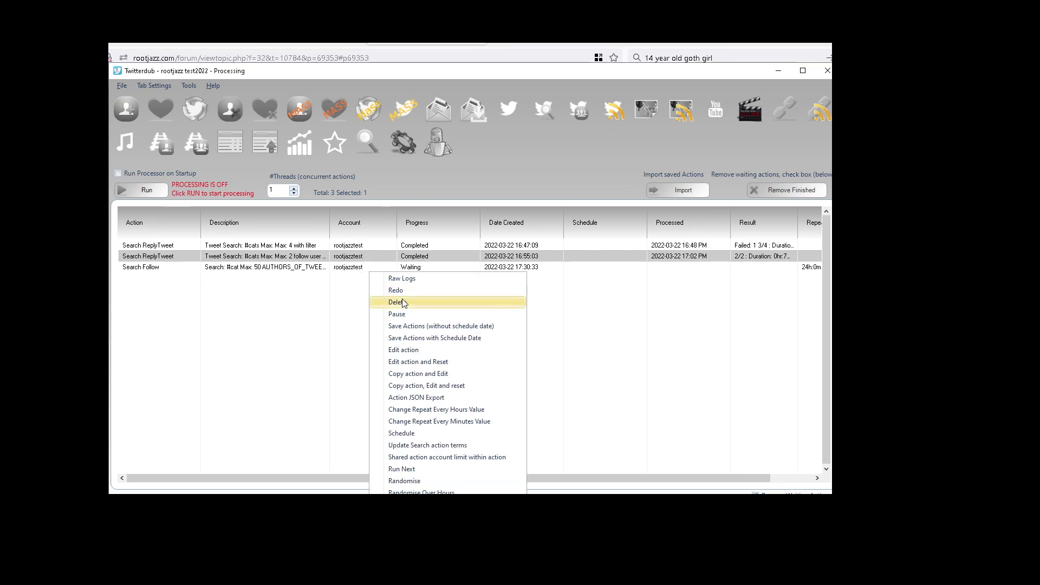
pyautogui.click(418, 351)
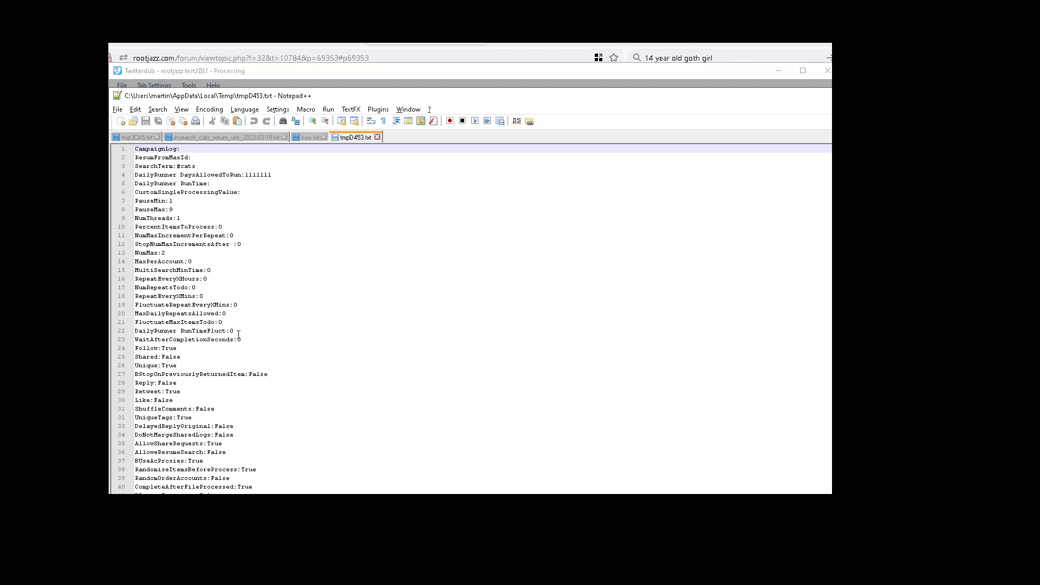
# Search the settings file for 'sta' to locate the start setting
pyautogui.click(253, 181)
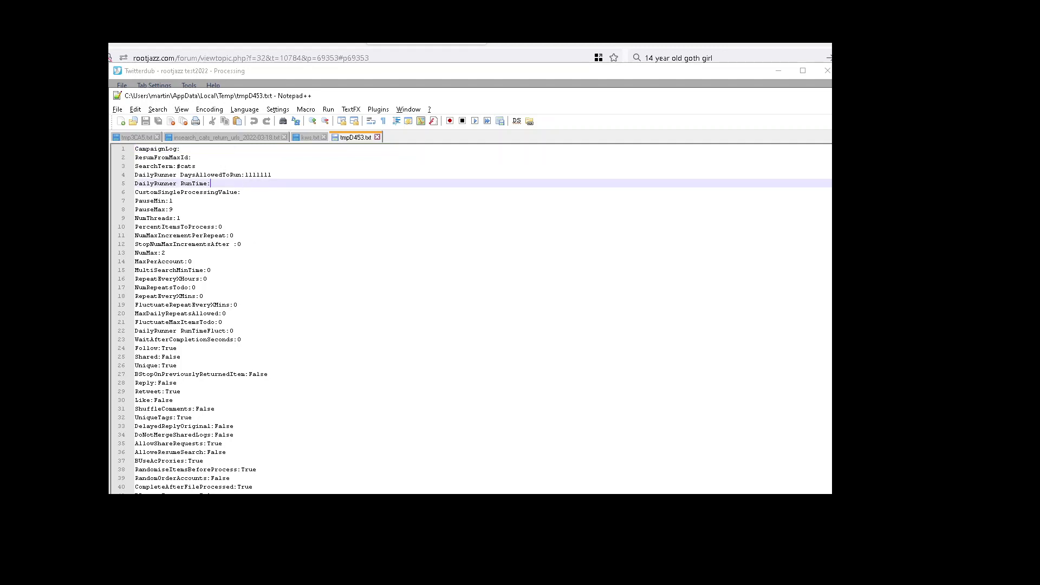
pyautogui.hotkey('ctrl', 'f')
pyautogui.write('start')
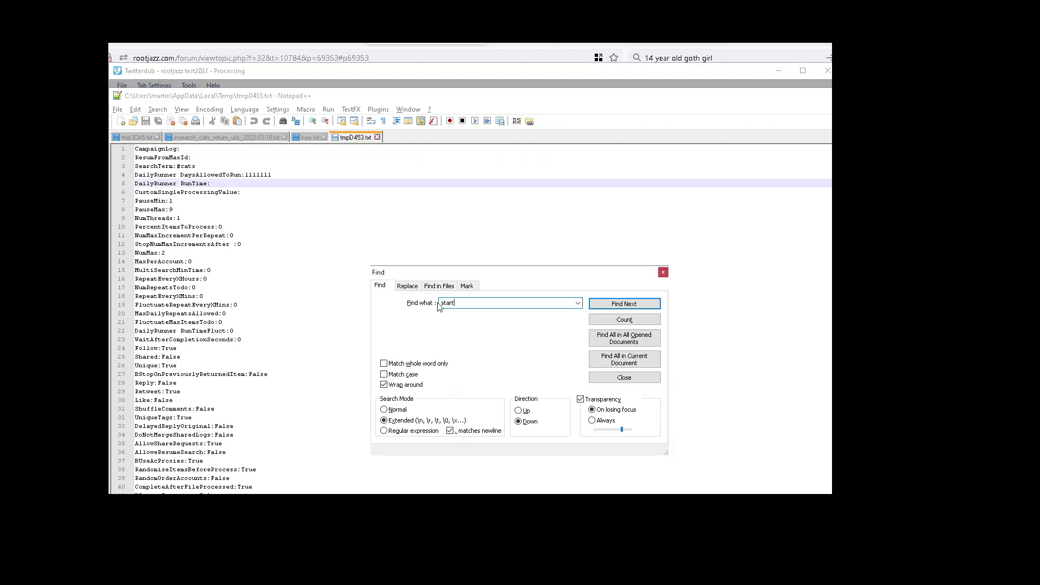
pyautogui.click(615, 306)
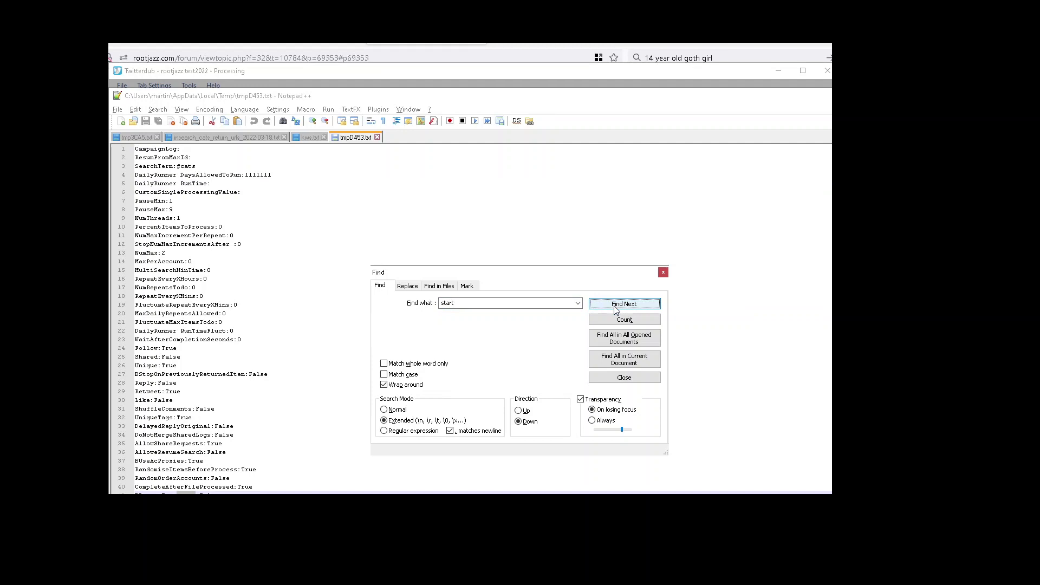
pyautogui.click(664, 272)
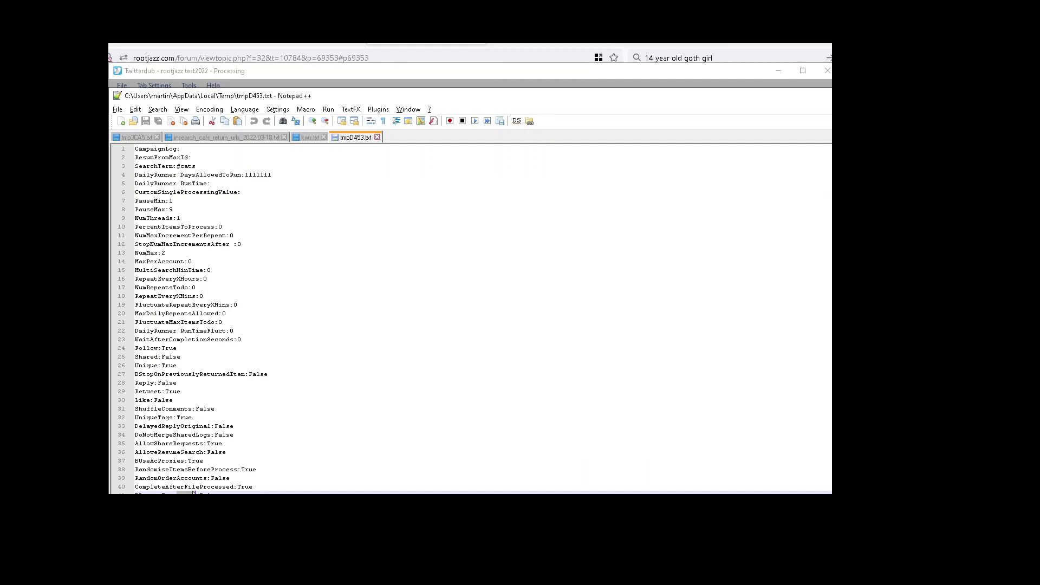
# Change the line 41 value from False to True, save tmpD453.txt, and confirm the action edit
pyautogui.doubleClick(209, 493)
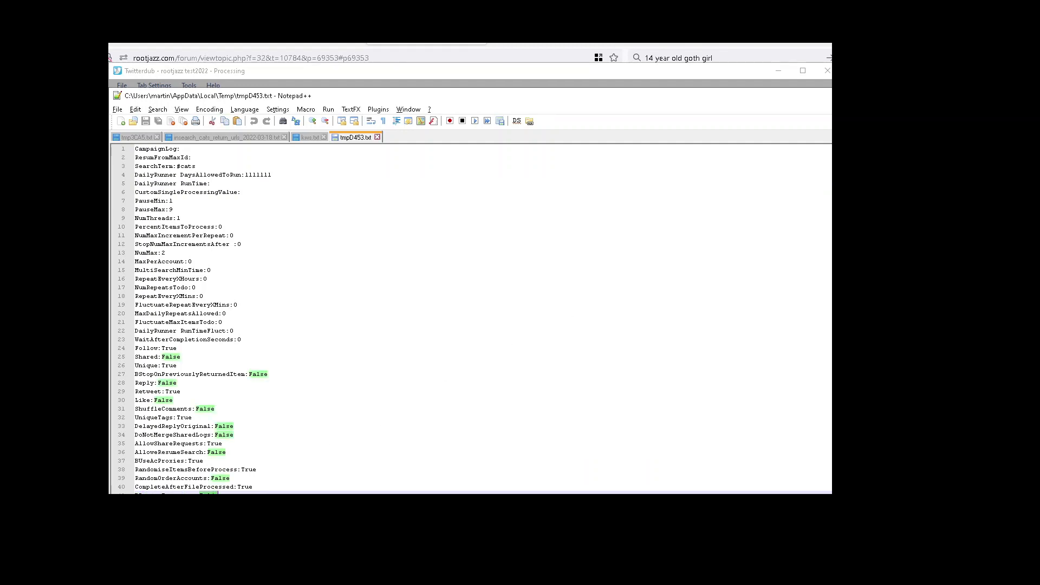
pyautogui.write('True')
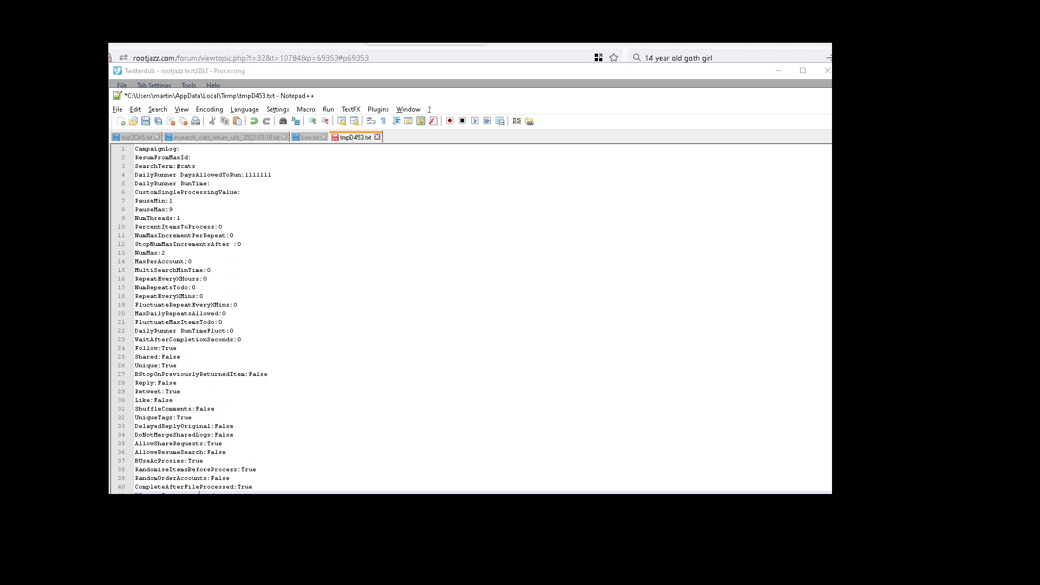
pyautogui.hotkey('ctrl', 's')
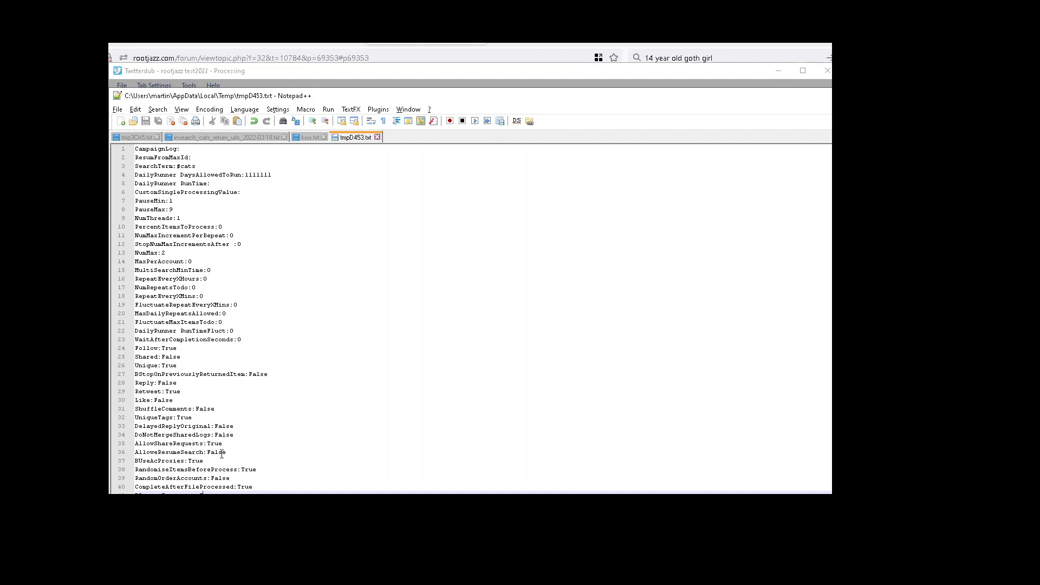
pyautogui.click(239, 82)
pyautogui.click(571, 341)
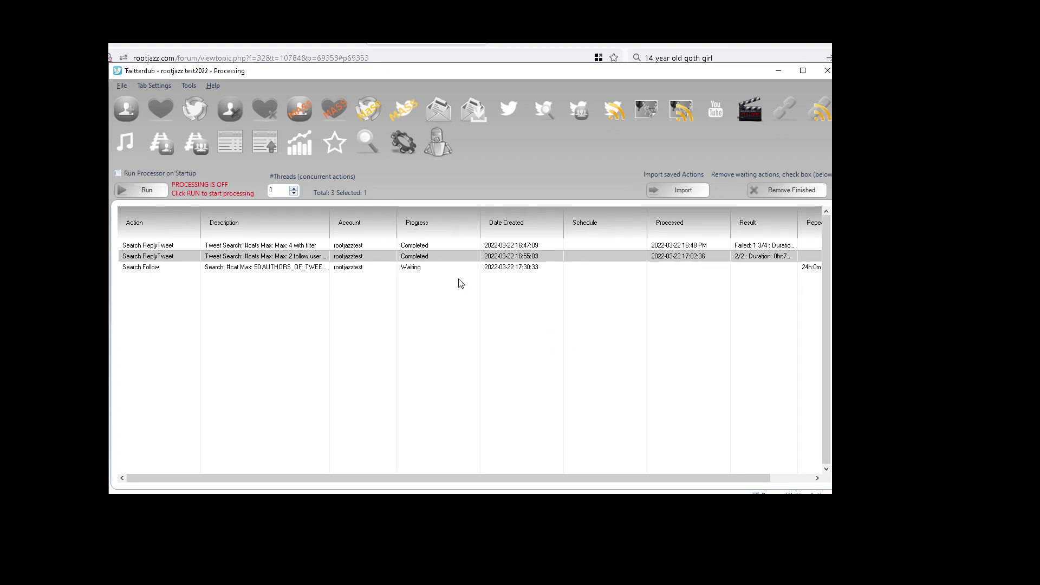
# Set the #cat follow action's Max Actions to 200
pyautogui.click(126, 110)
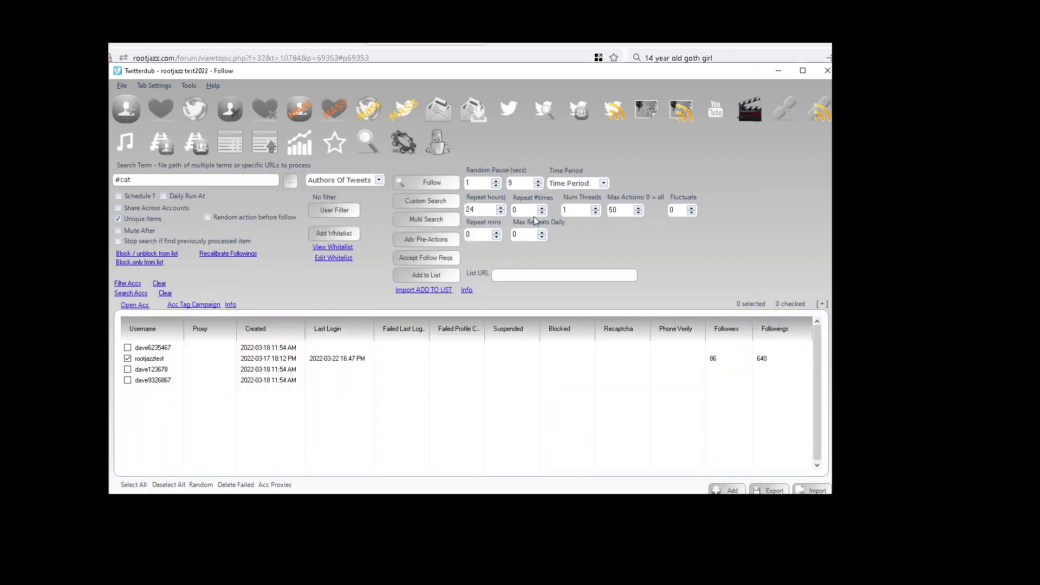
pyautogui.doubleClick(618, 211)
pyautogui.write('200')
# Set both Random Pause fields to 60 seconds and return to the processing queue
pyautogui.doubleClick(484, 184)
pyautogui.write('60')
pyautogui.click(528, 182)
pyautogui.press('BackSpace')
pyautogui.write('60')
pyautogui.hotkey('shift', 'End')
pyautogui.write('60')
pyautogui.click(622, 212)
pyautogui.click(437, 143)
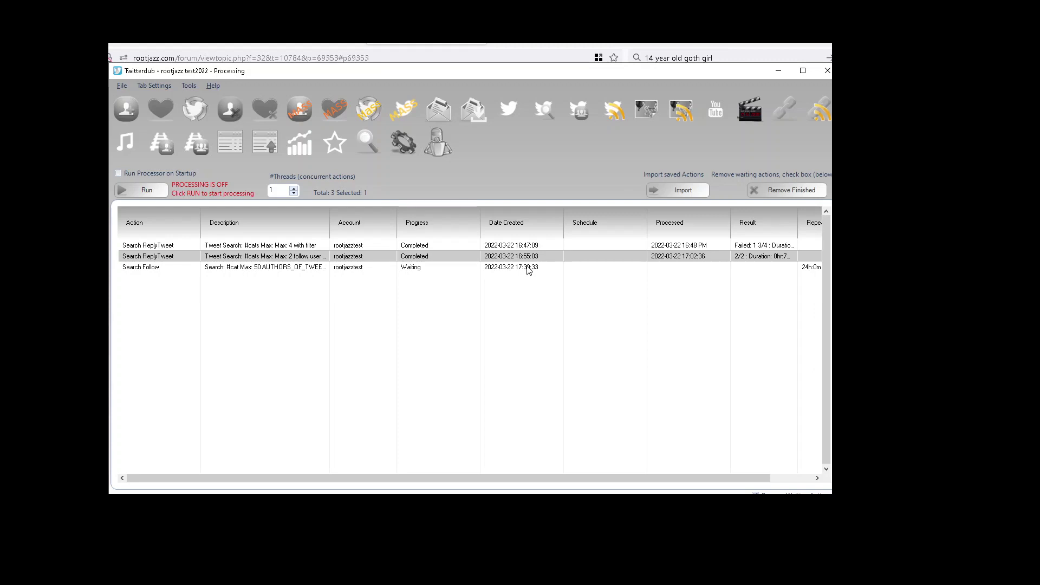
pyautogui.click(127, 110)
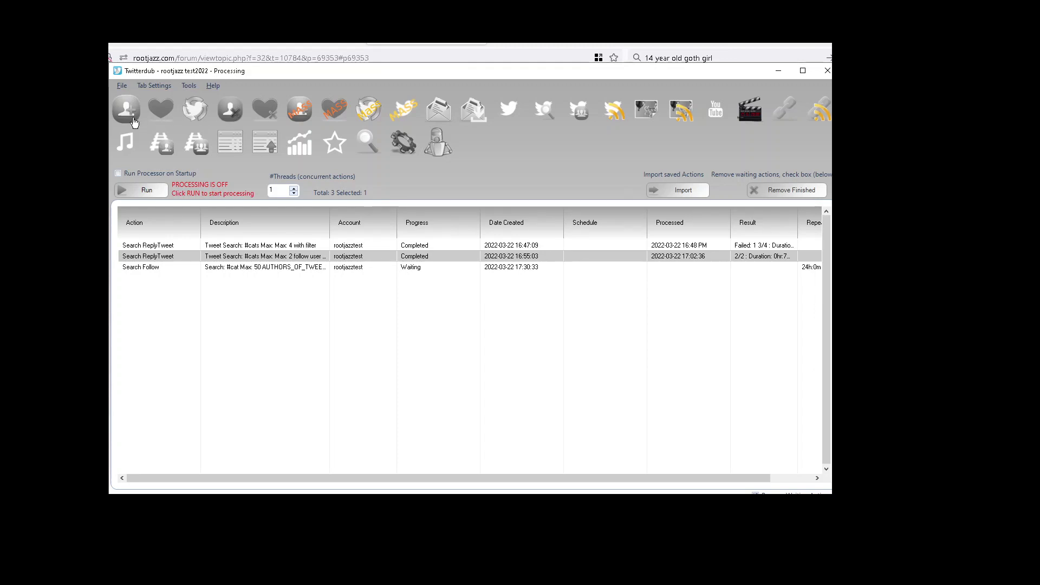
pyautogui.doubleClick(484, 208)
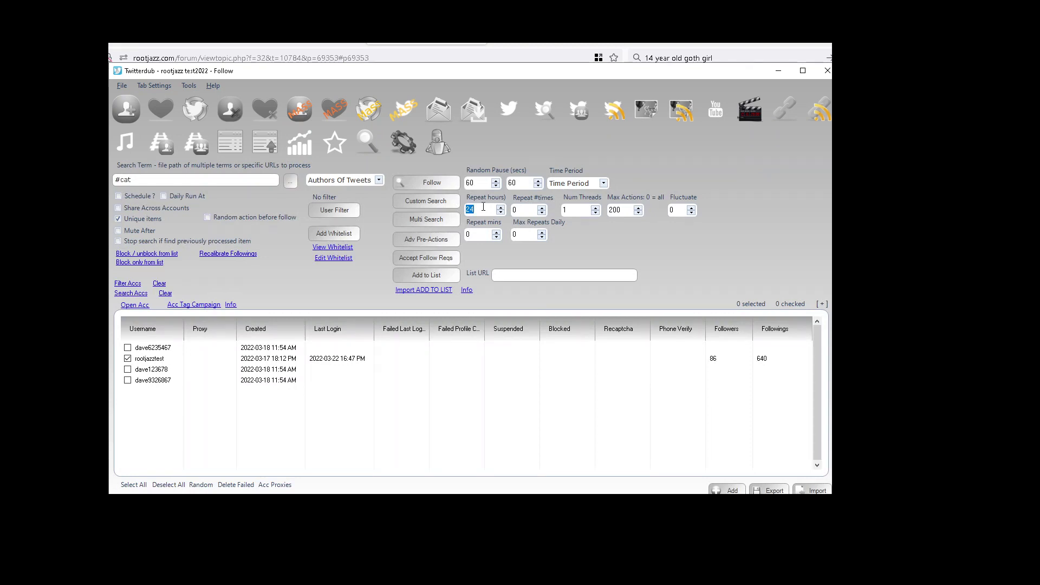
pyautogui.click(429, 142)
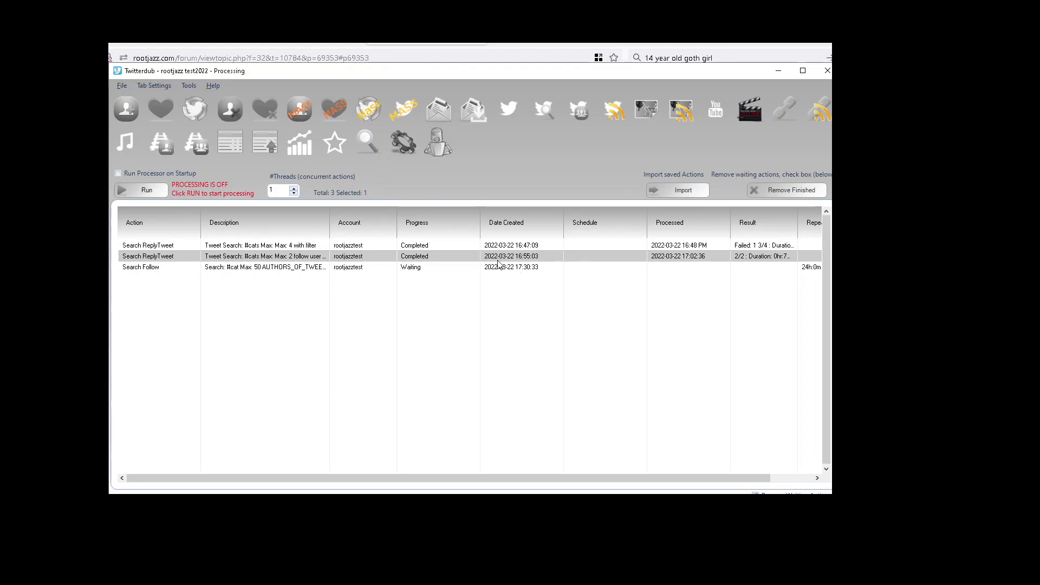
# Open the queued Search Follow action's settings as the text file tmpD453.txt
pyautogui.click(527, 268)
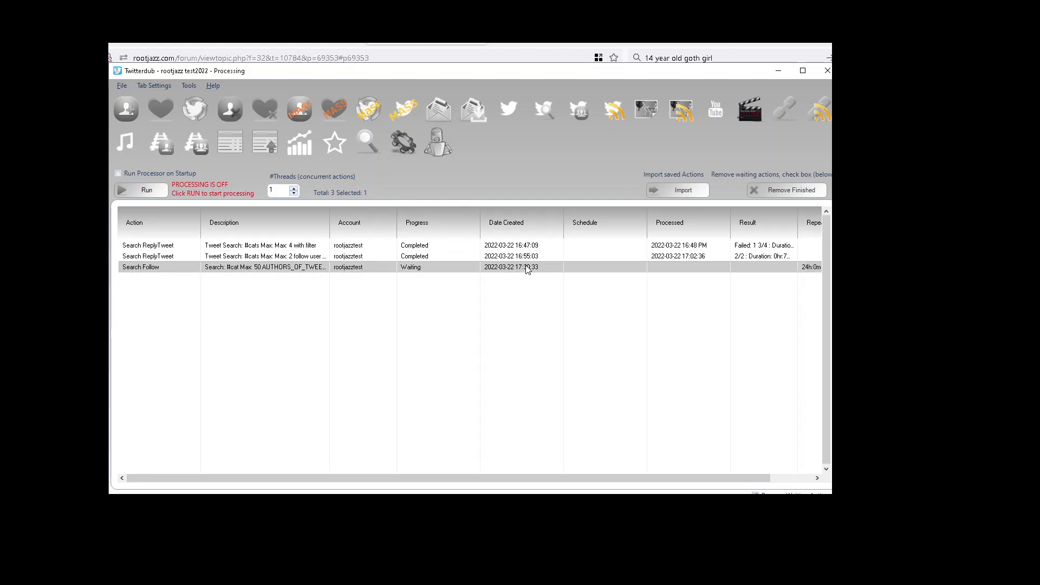
pyautogui.click(436, 152)
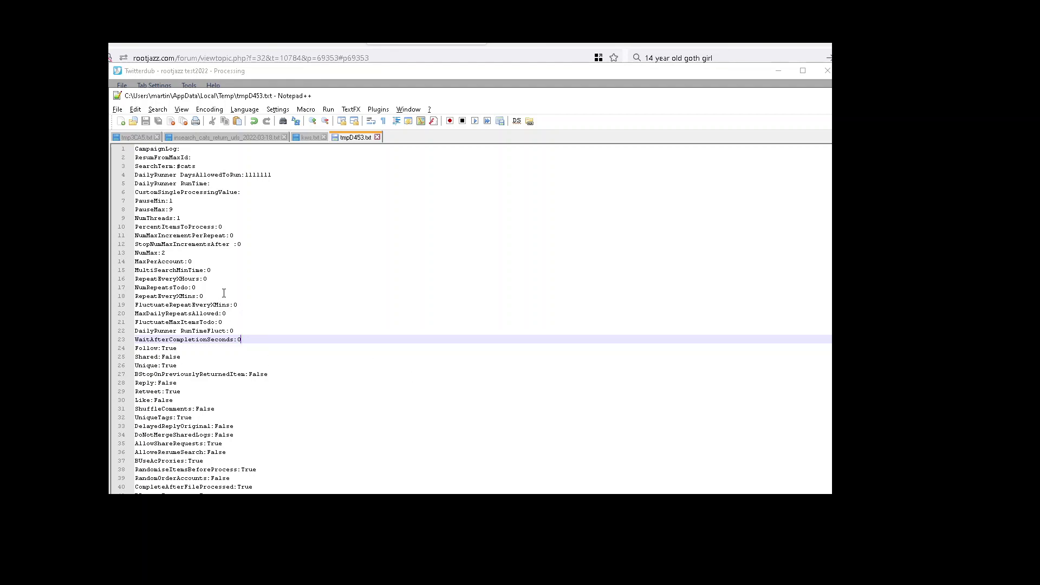
# Search the settings file for 'start', then bring the Twitterdub queue back to front
pyautogui.hotkey('ctrl', 'f')
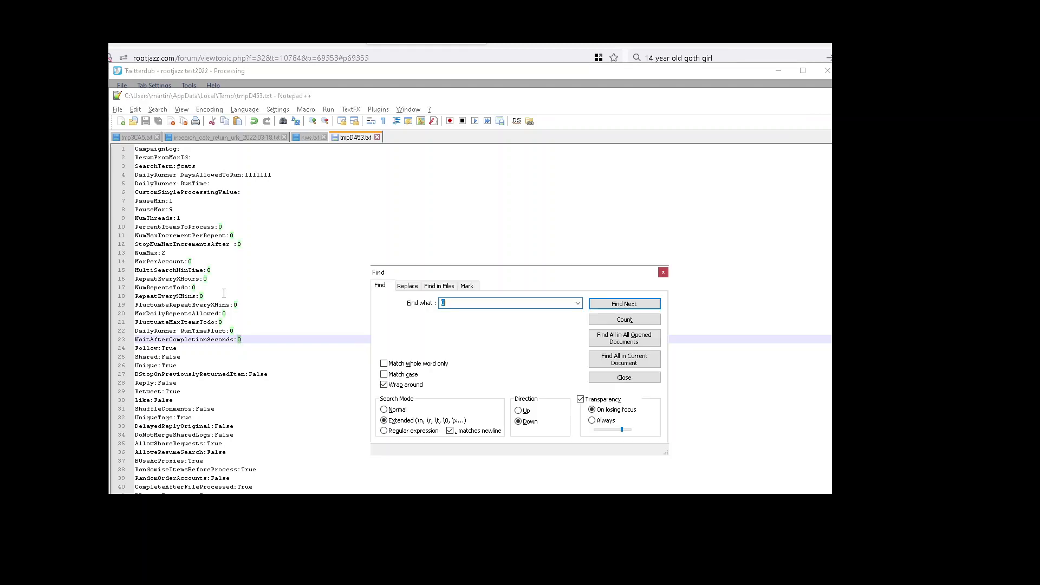
pyautogui.write('start')
pyautogui.press('Return')
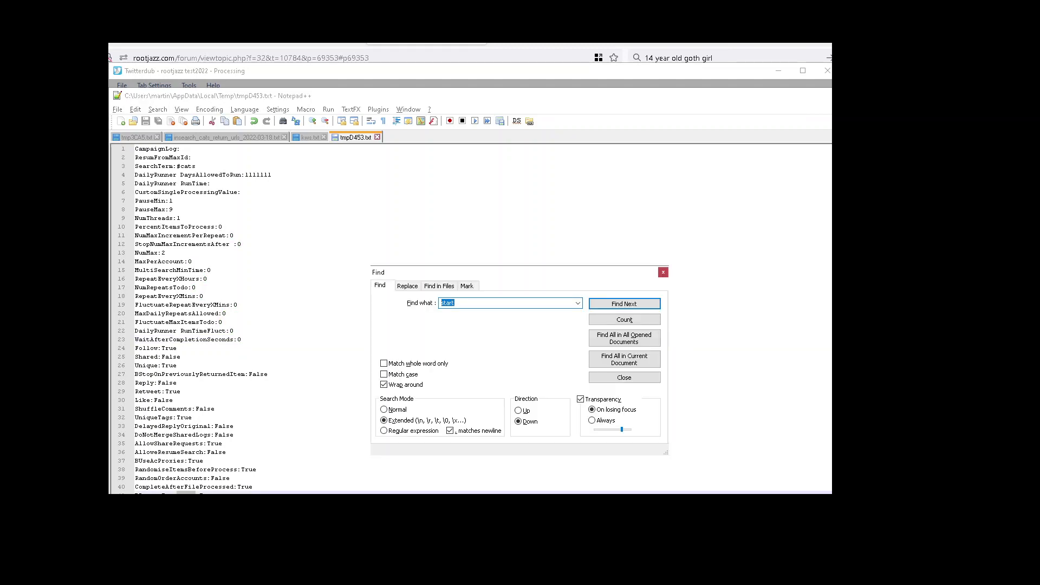
pyautogui.click(173, 492)
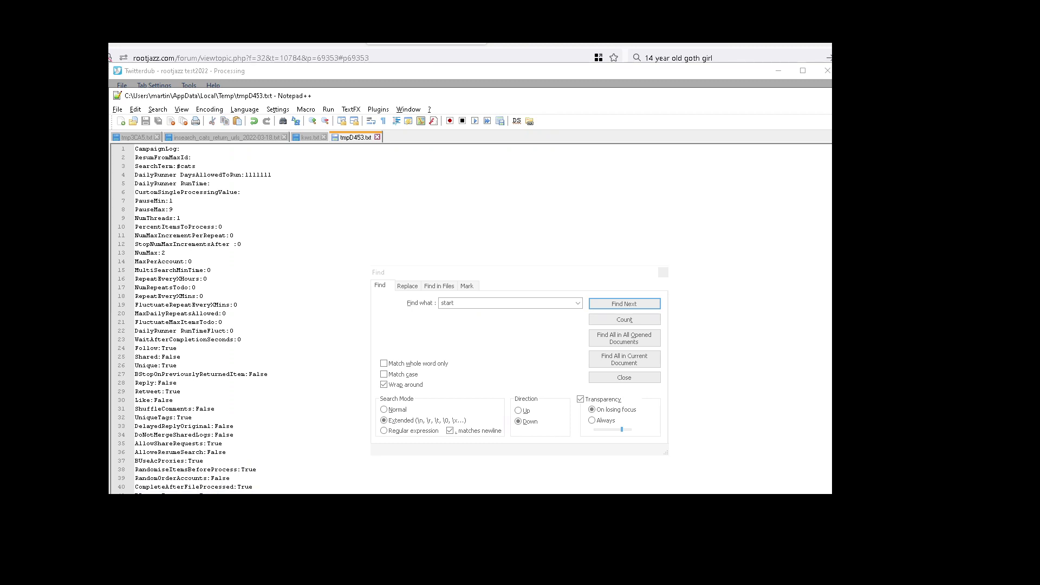
pyautogui.click(215, 492)
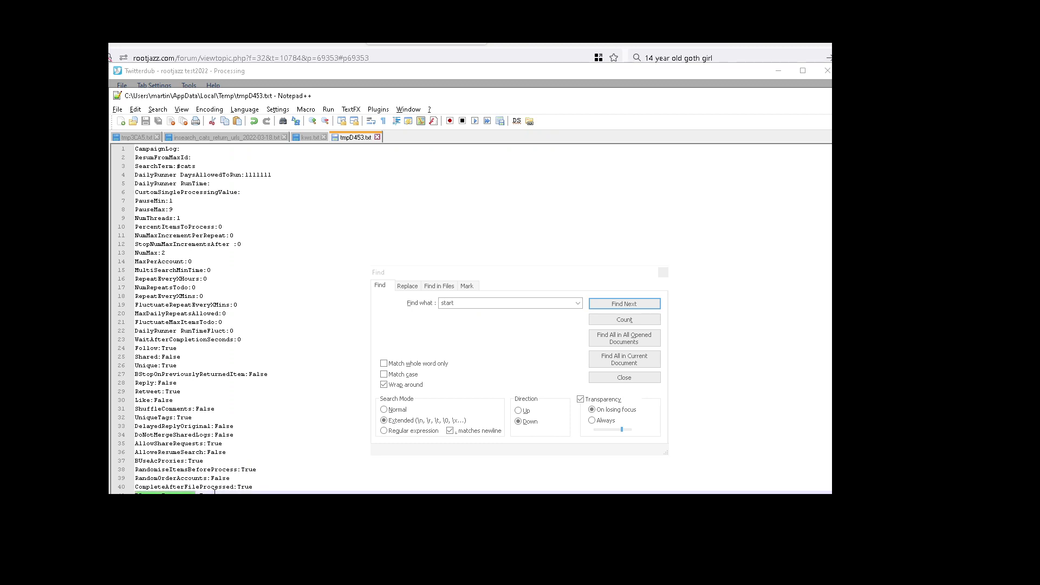
pyautogui.click(427, 70)
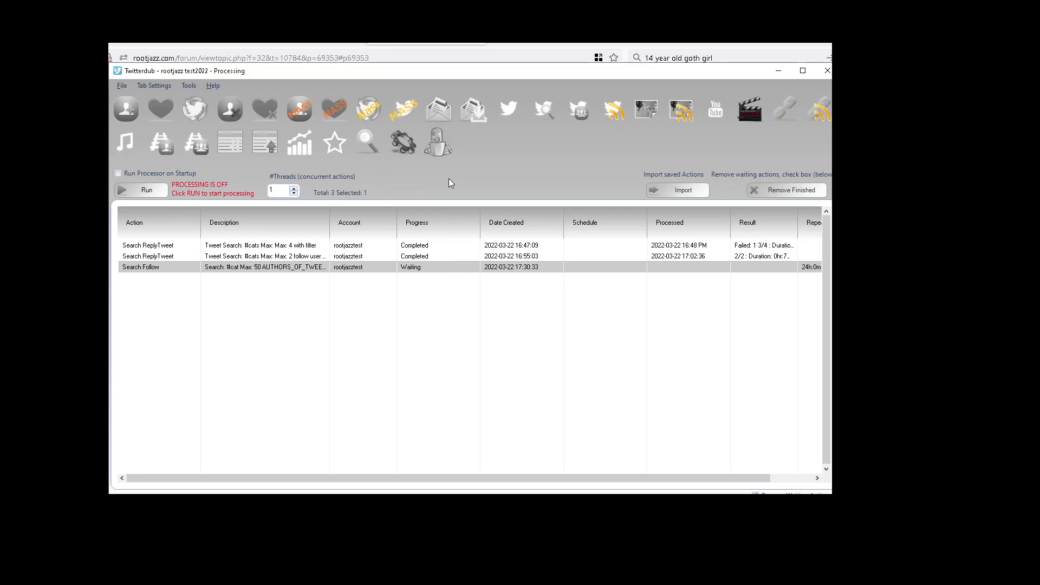
# Enable Daily Run At for the #cat follow action at 18:00 on all seven days and save
pyautogui.click(126, 108)
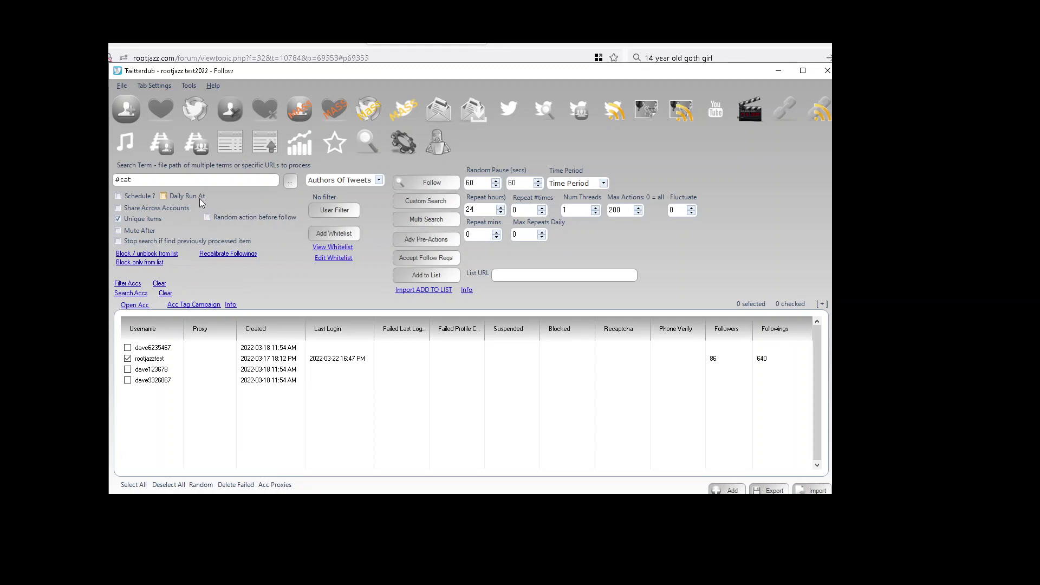
pyautogui.click(172, 197)
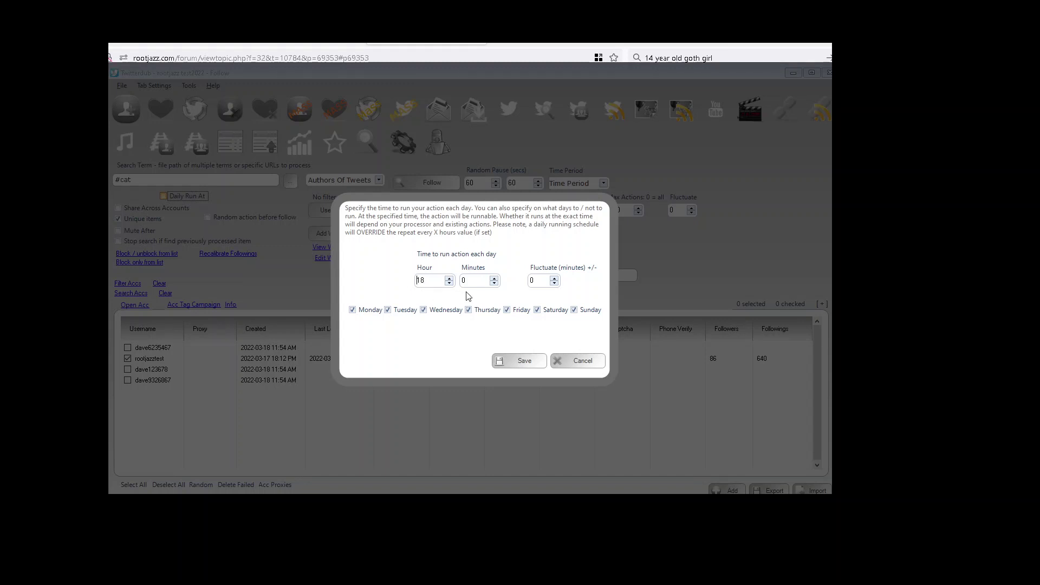
pyautogui.click(508, 359)
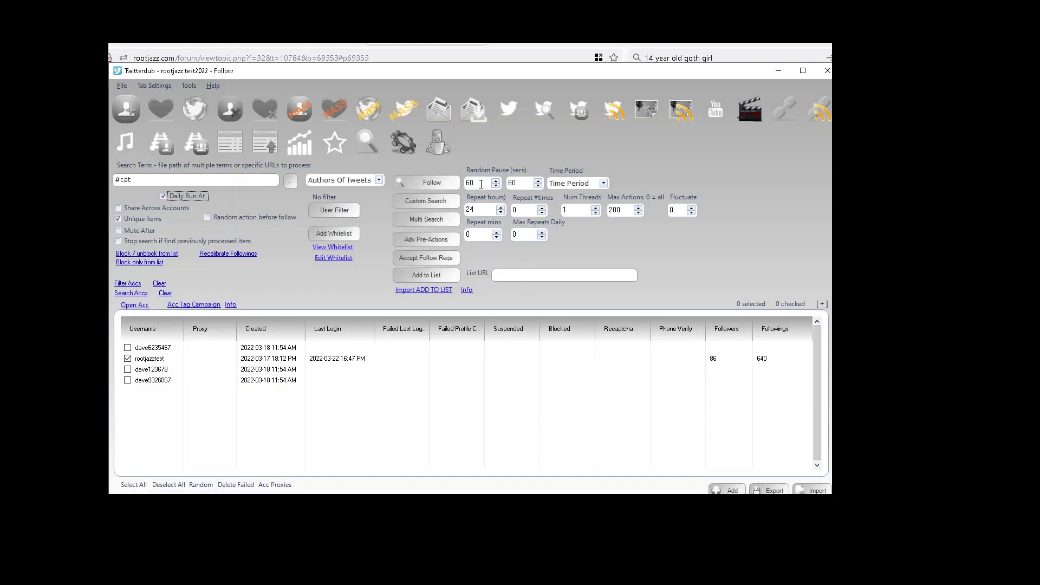